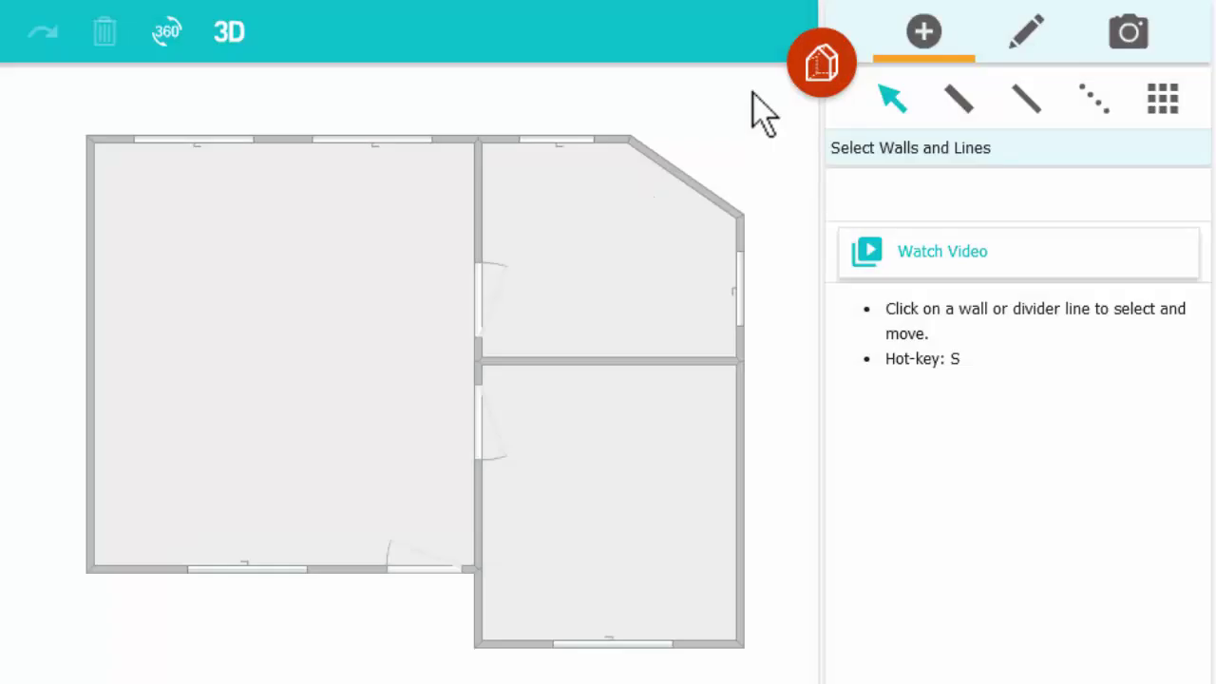
Step: Switch to Windows etc. mode and show the three Measurement Wizards tools
left_click(802, 95)
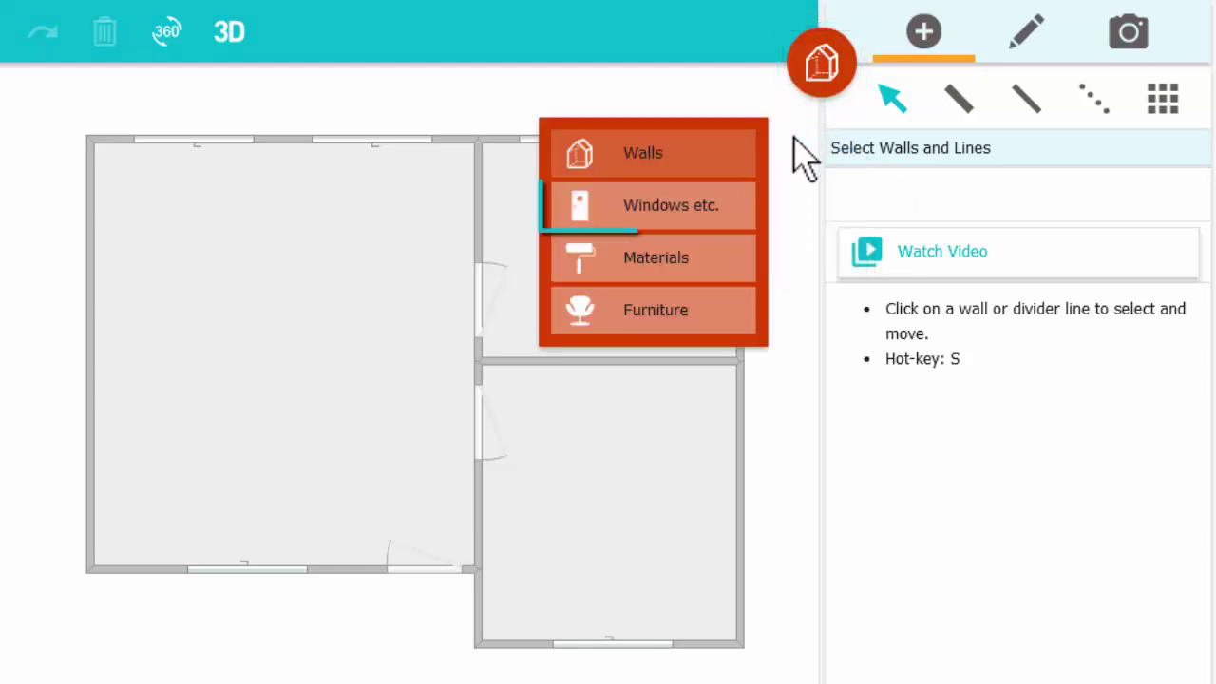
left_click(755, 208)
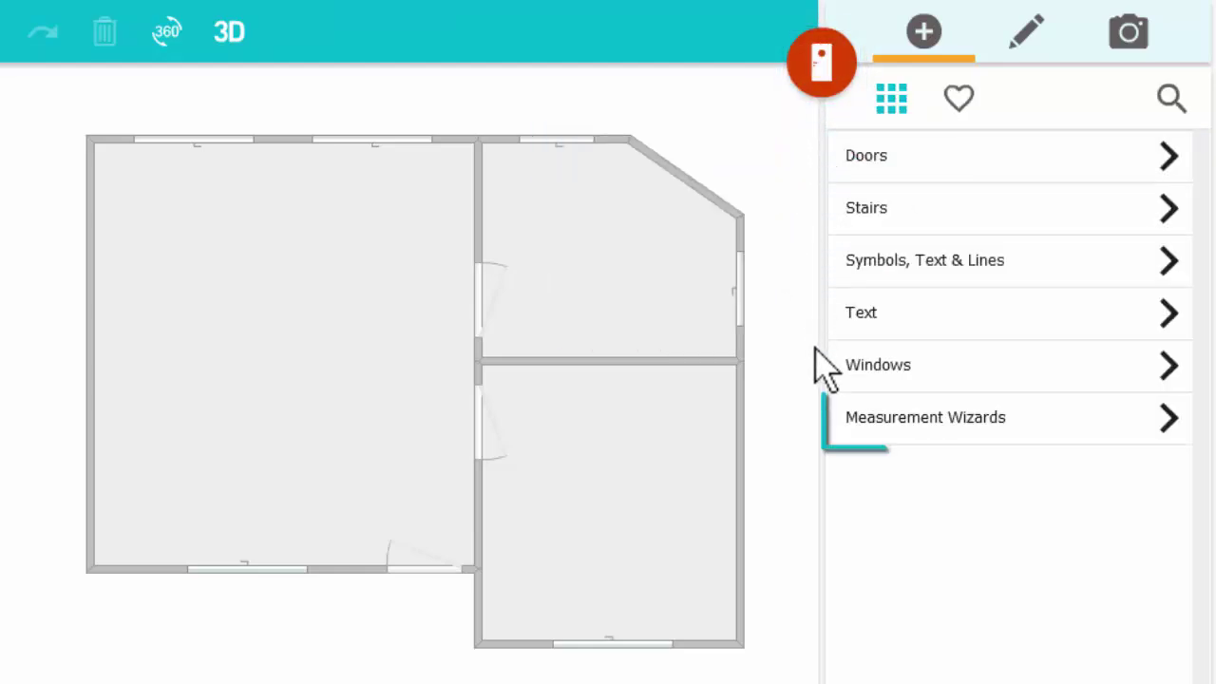
left_click(836, 420)
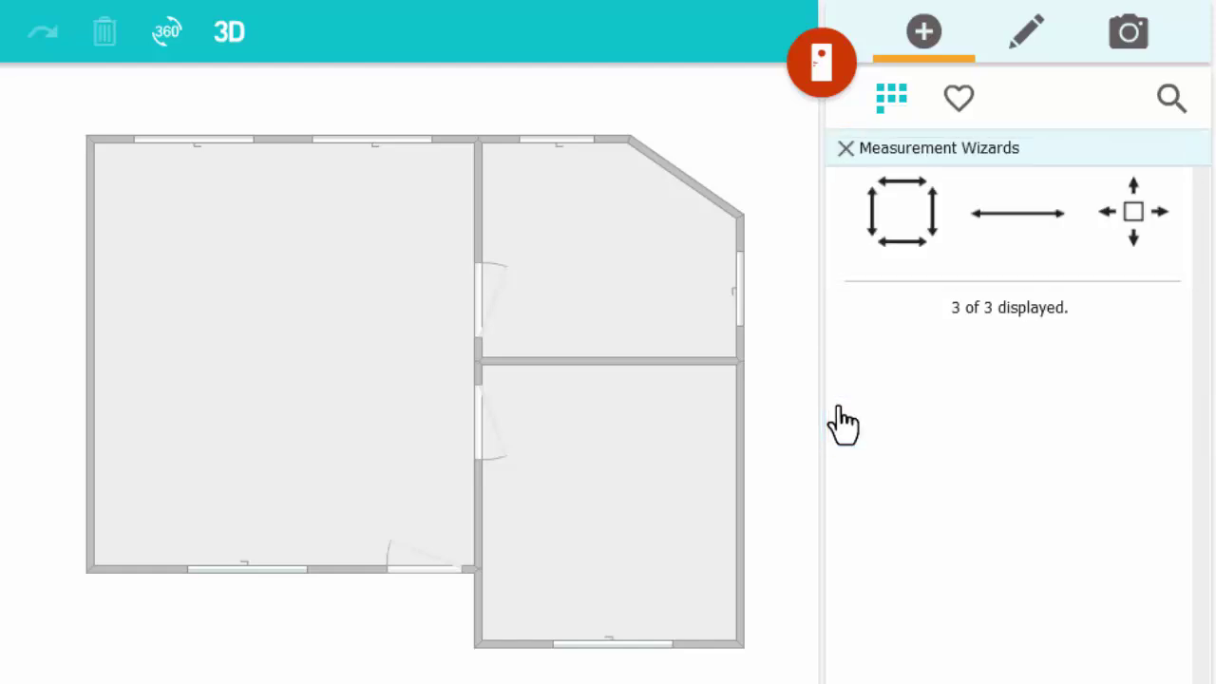
Step: Measure the lower-right room wall to wall, 3.4 m by 3.7 m
left_click(867, 253)
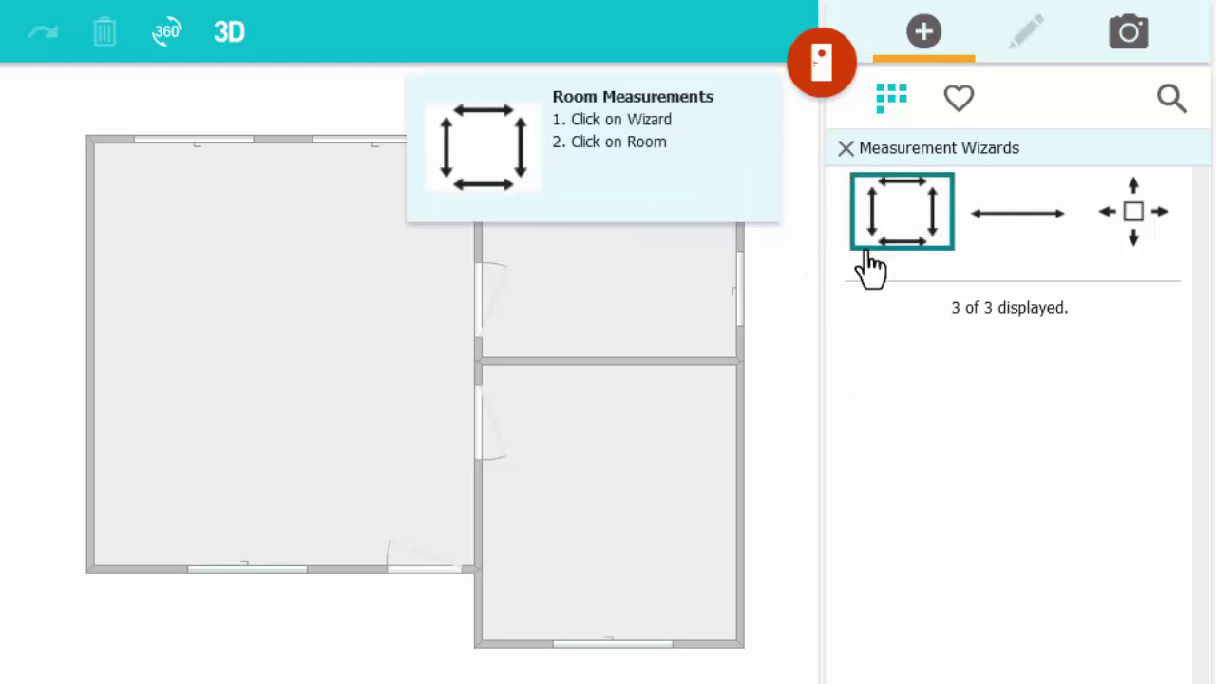
left_click(612, 486)
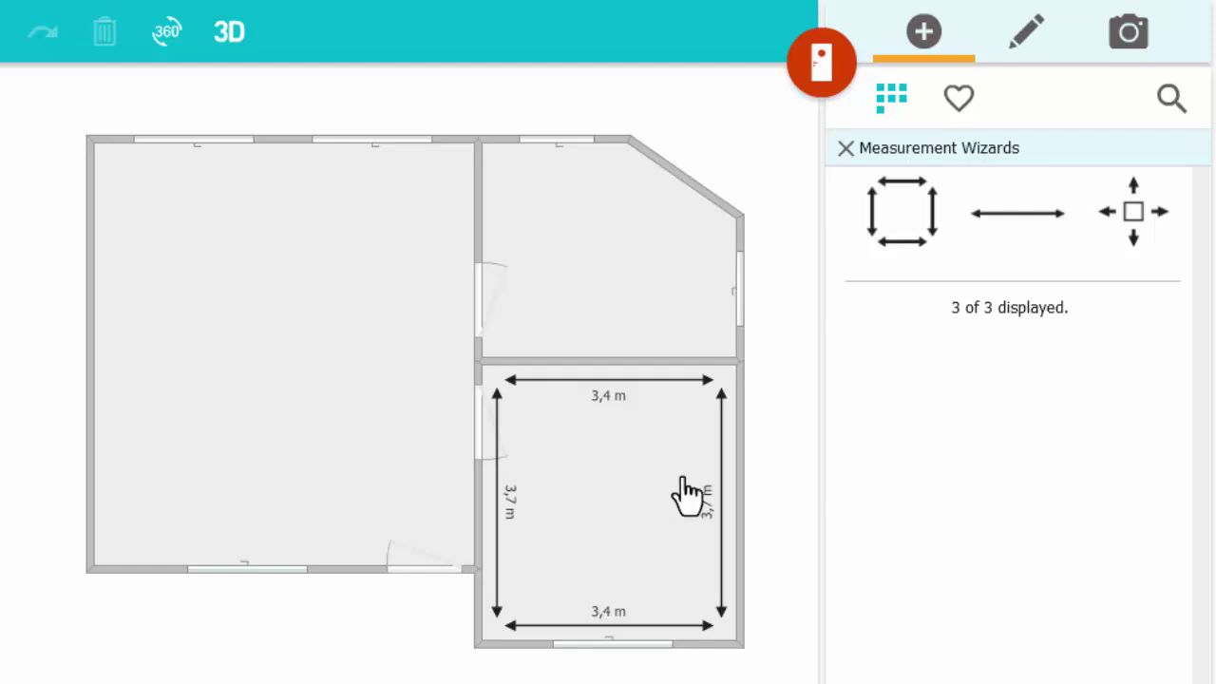
Step: Label the upper-right room's top wall with a 2.0 m wall measurement
mouse_move(1017, 213)
left_click(984, 236)
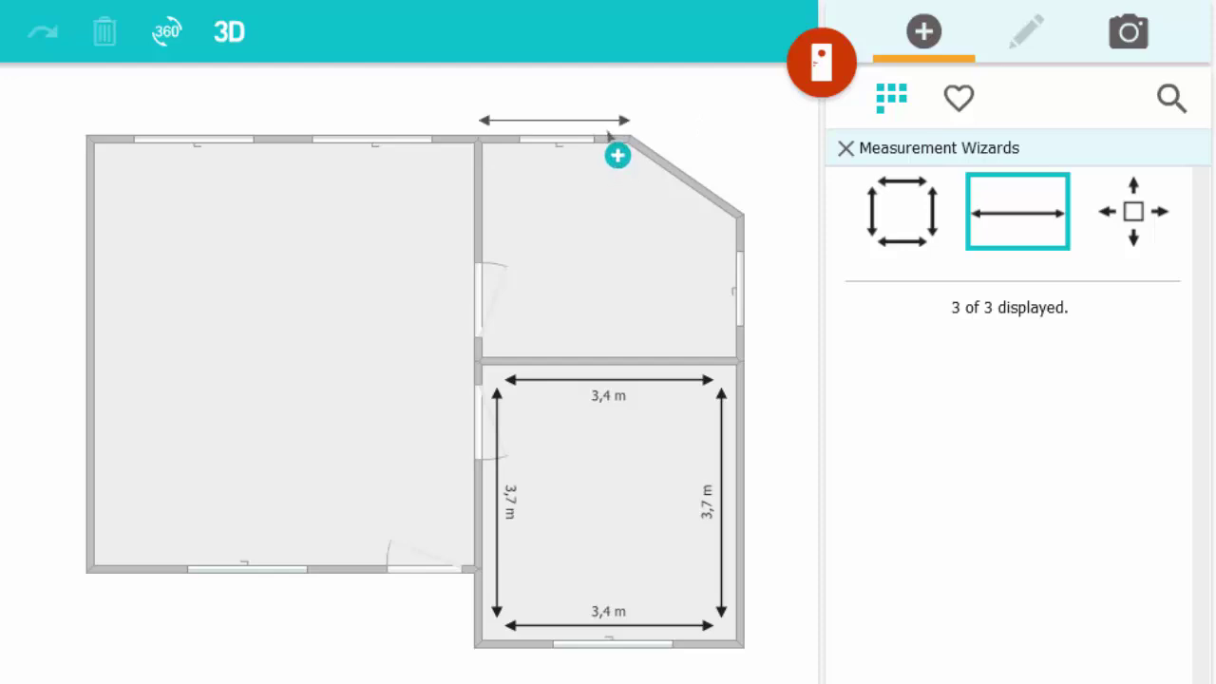
left_click(609, 136)
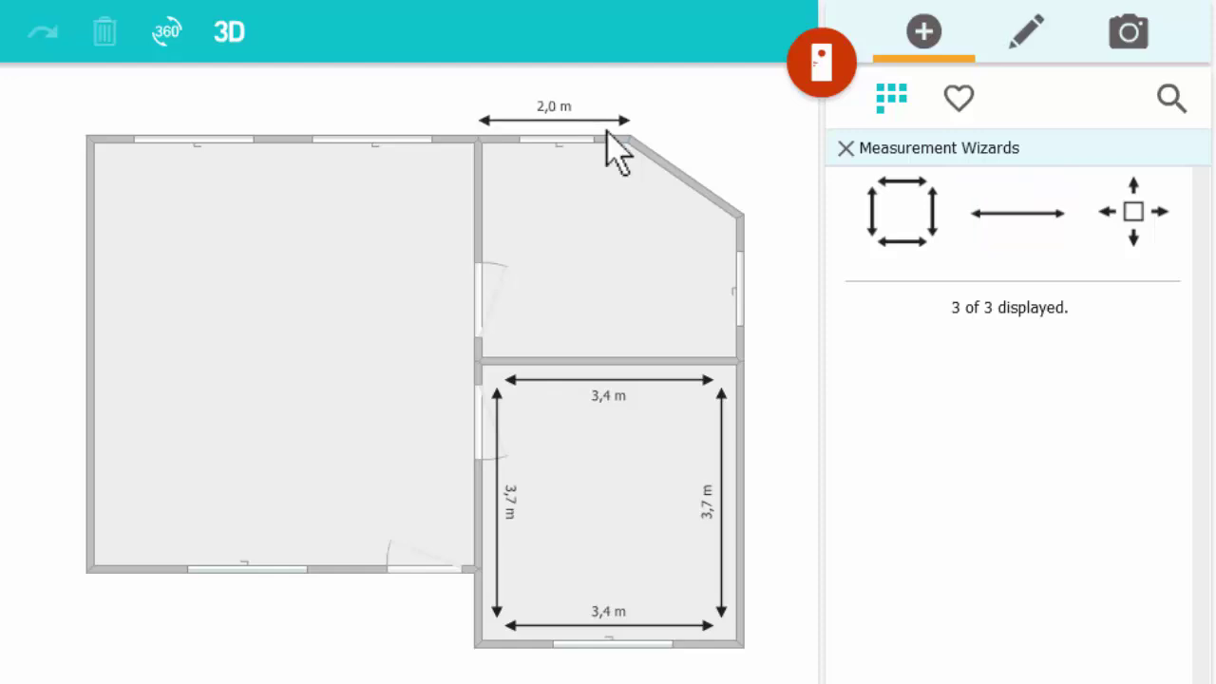
mouse_move(1133, 211)
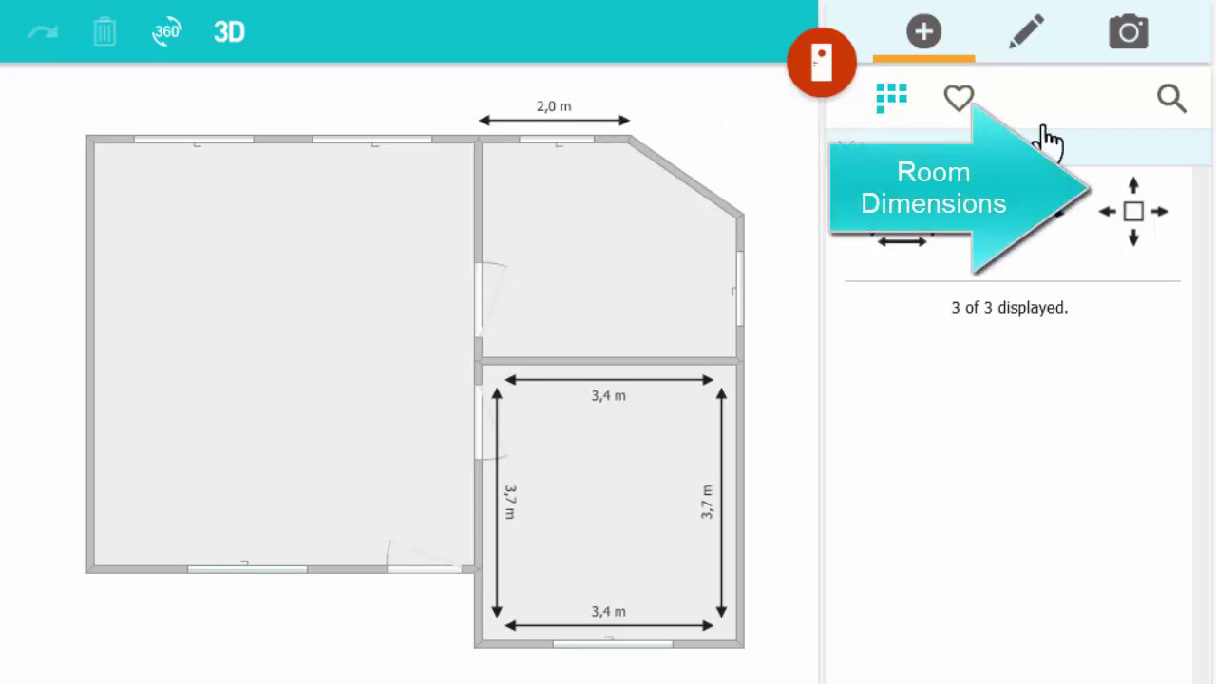
Step: Add a 3.4 m × 2.9 m room dimension label inside the upper-right room
left_click(1110, 204)
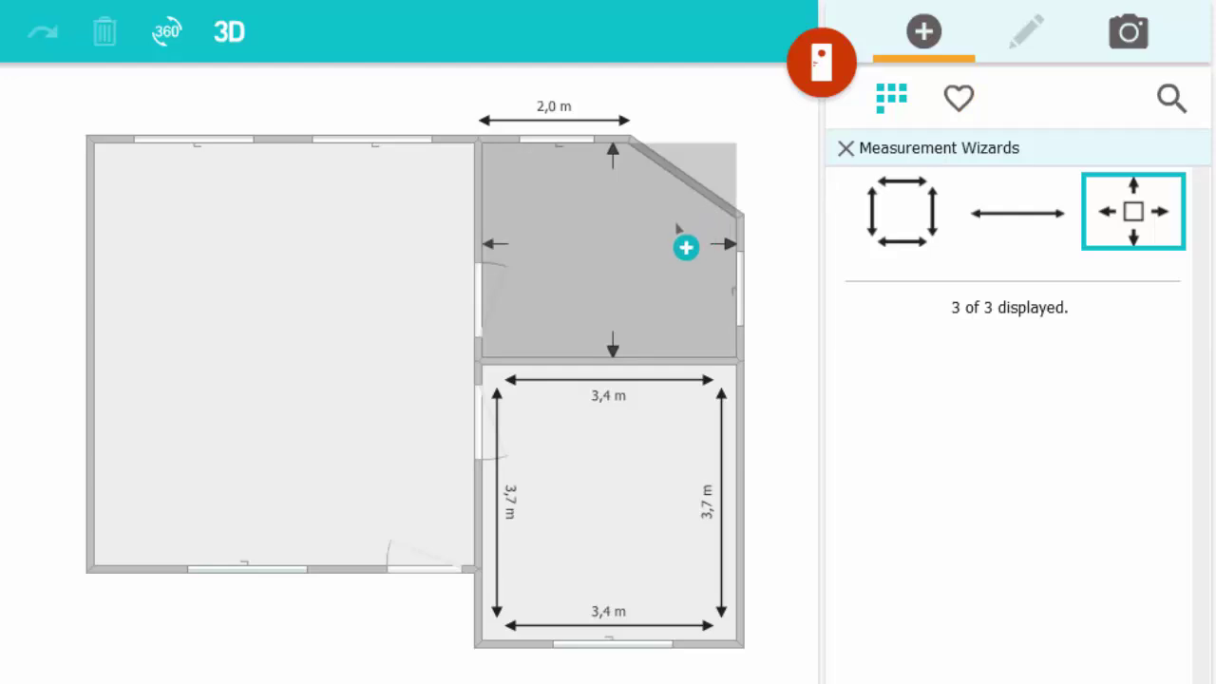
left_click(677, 228)
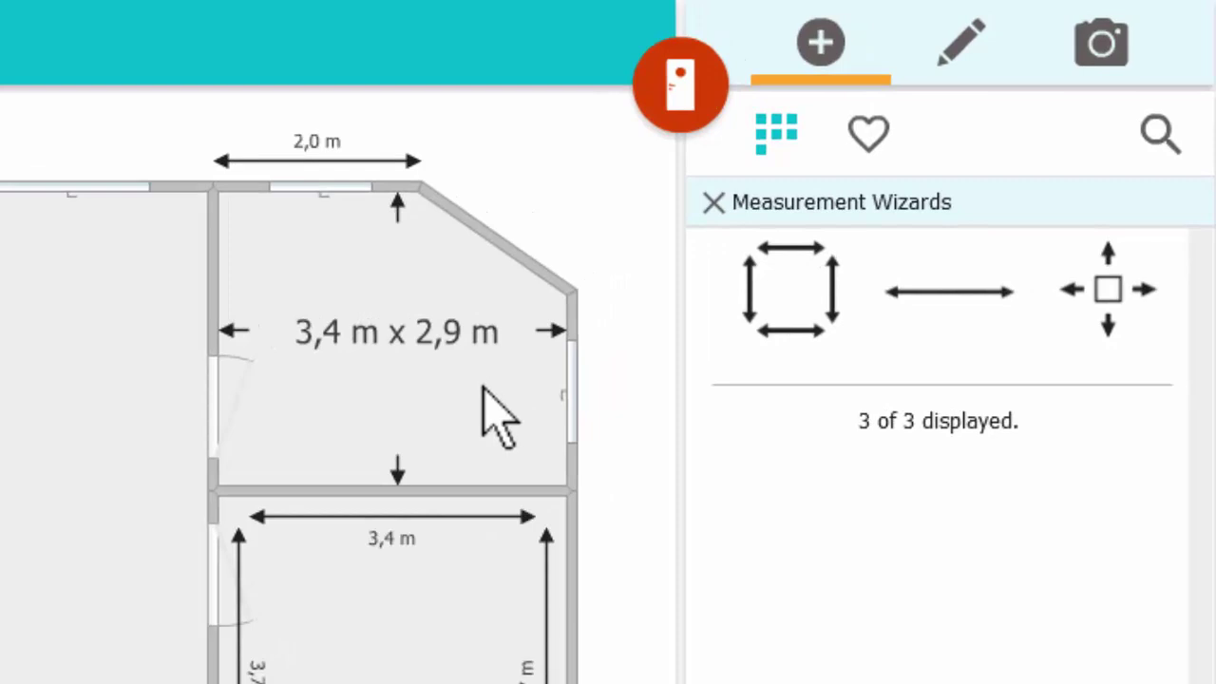
Step: Nudge the lower-right room's 3.4 m label slightly downward
left_click(427, 543)
left_click(400, 548)
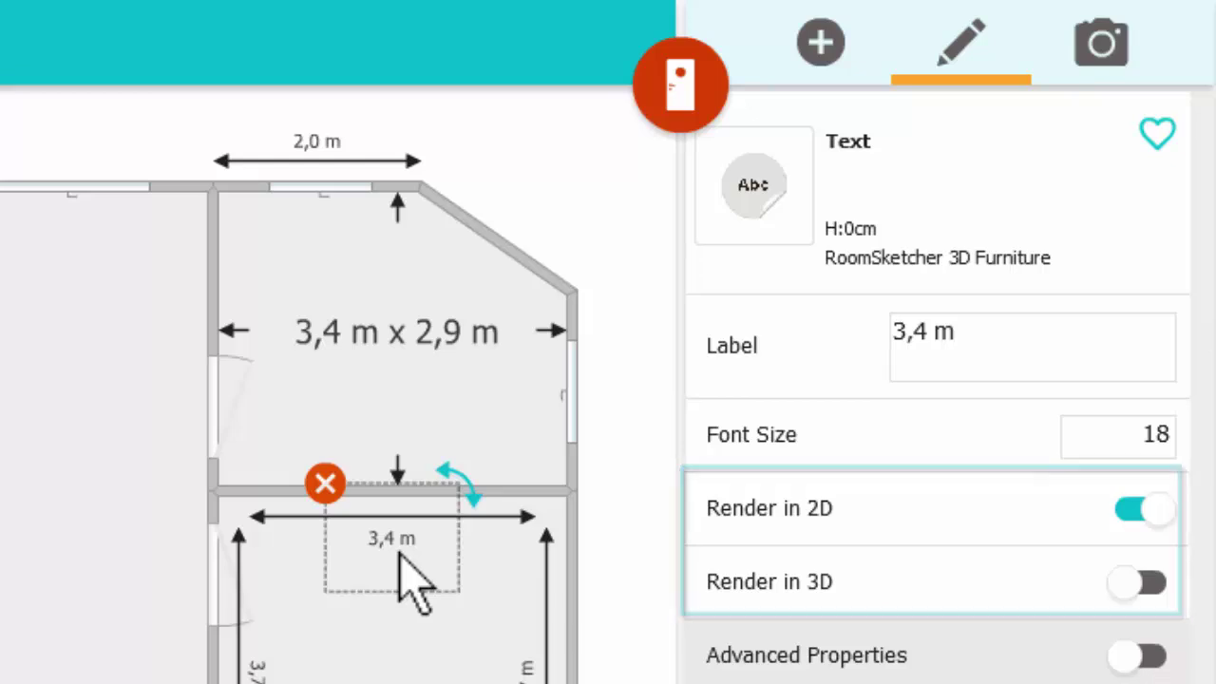
left_click_drag(400, 556, 400, 570)
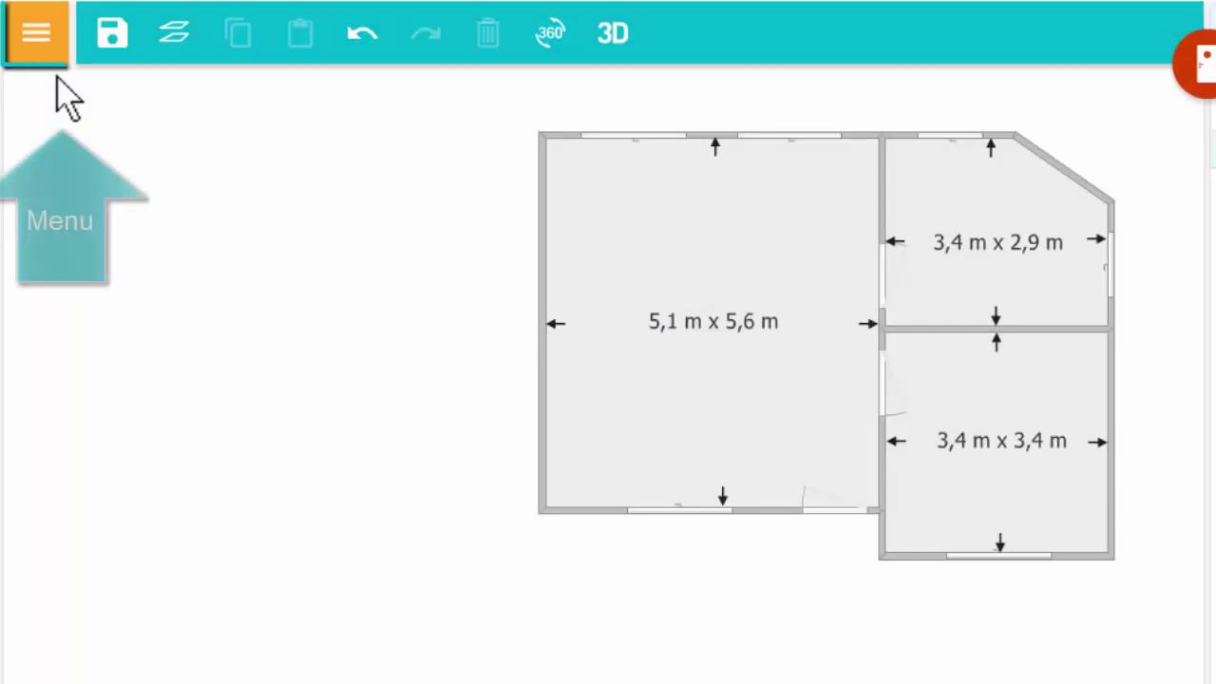
Step: Go to Tools > Settings from the hamburger menu
left_click(54, 59)
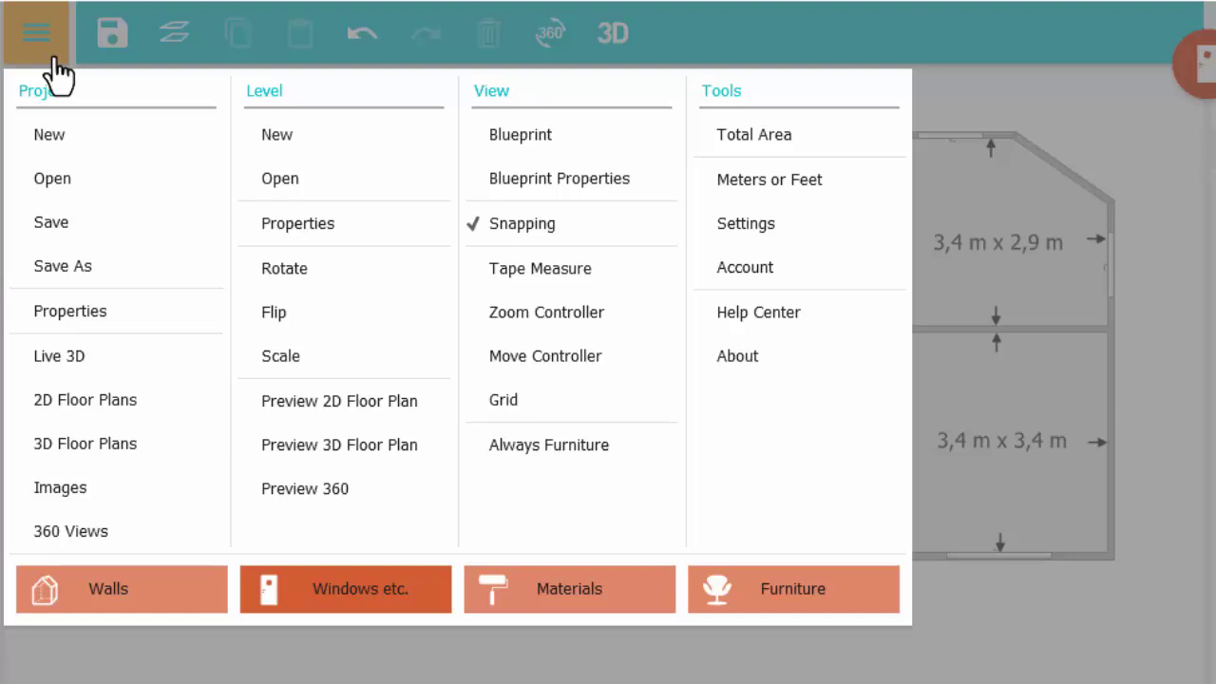
left_click(703, 233)
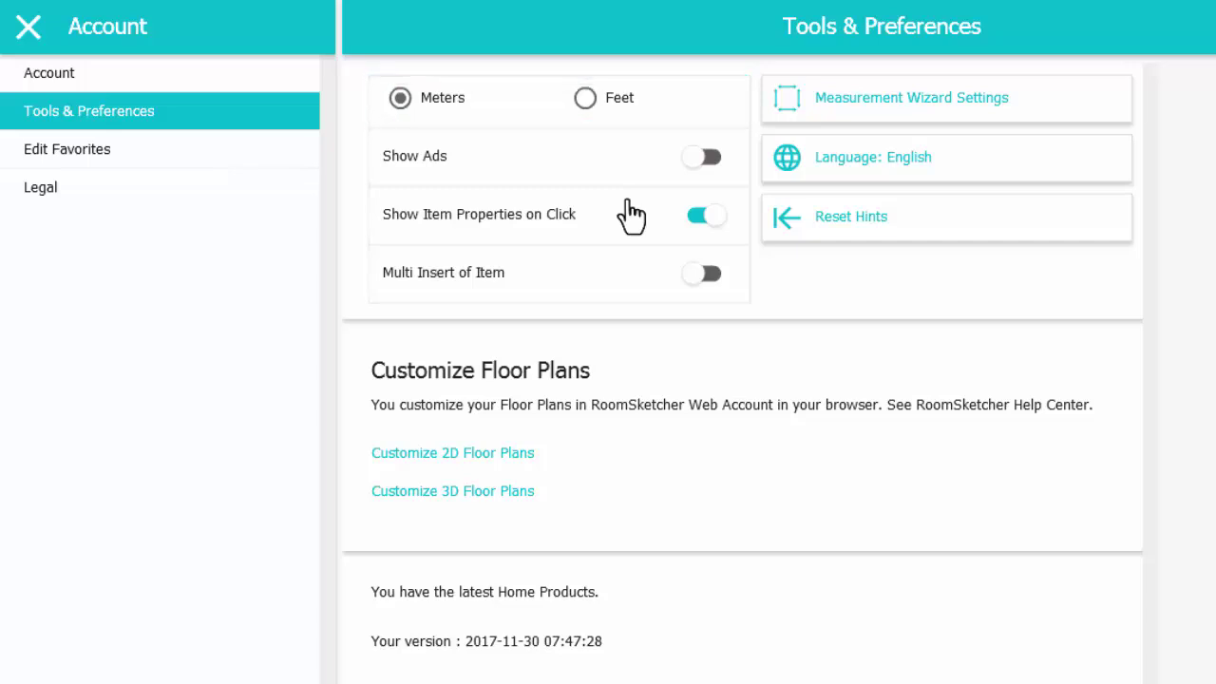
Step: Show the Measurement Wizard Settings on the Tools & Preferences page
left_click(771, 122)
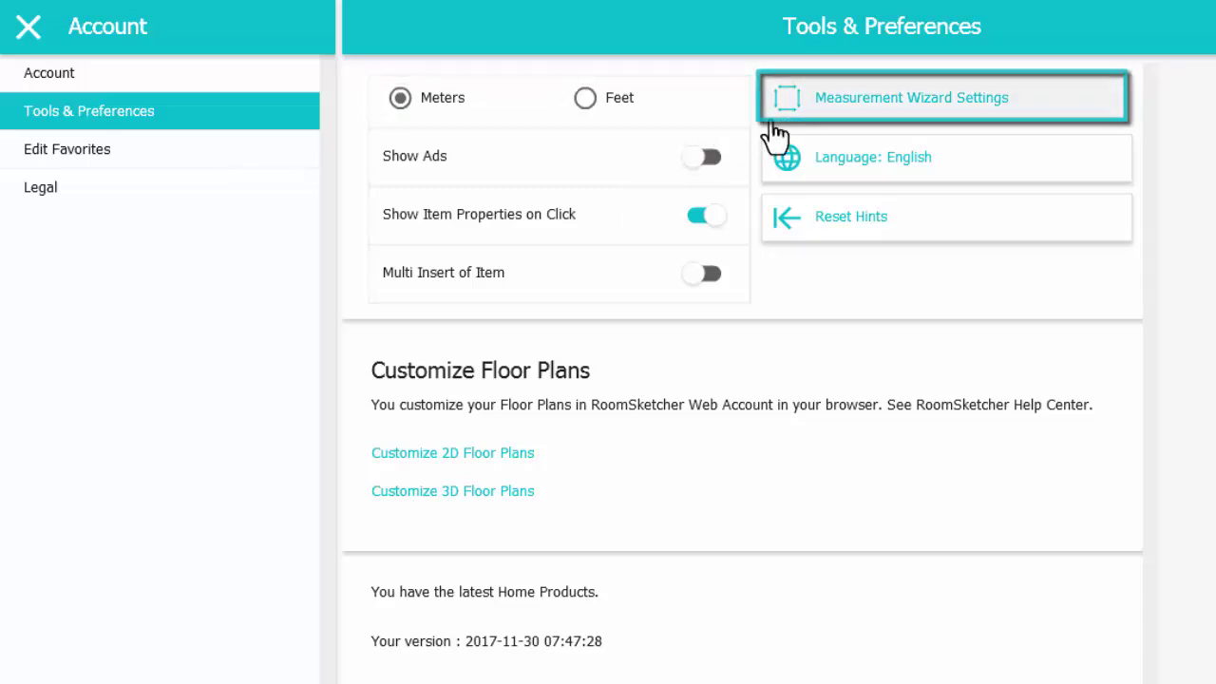